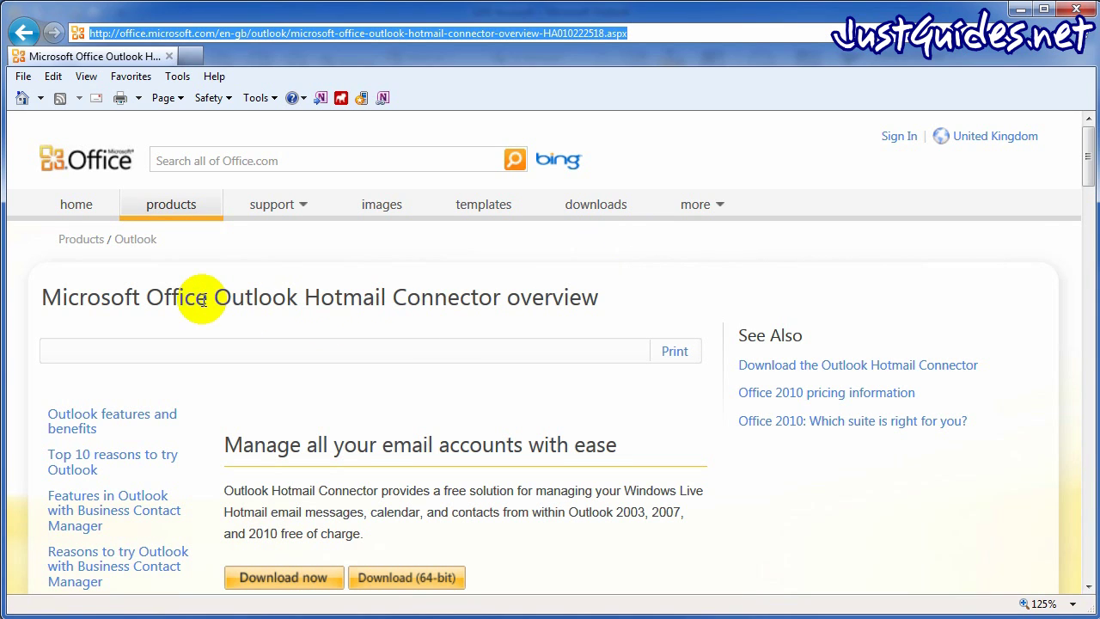
pyautogui.moveTo(208, 296); pyautogui.dragTo(495, 299)
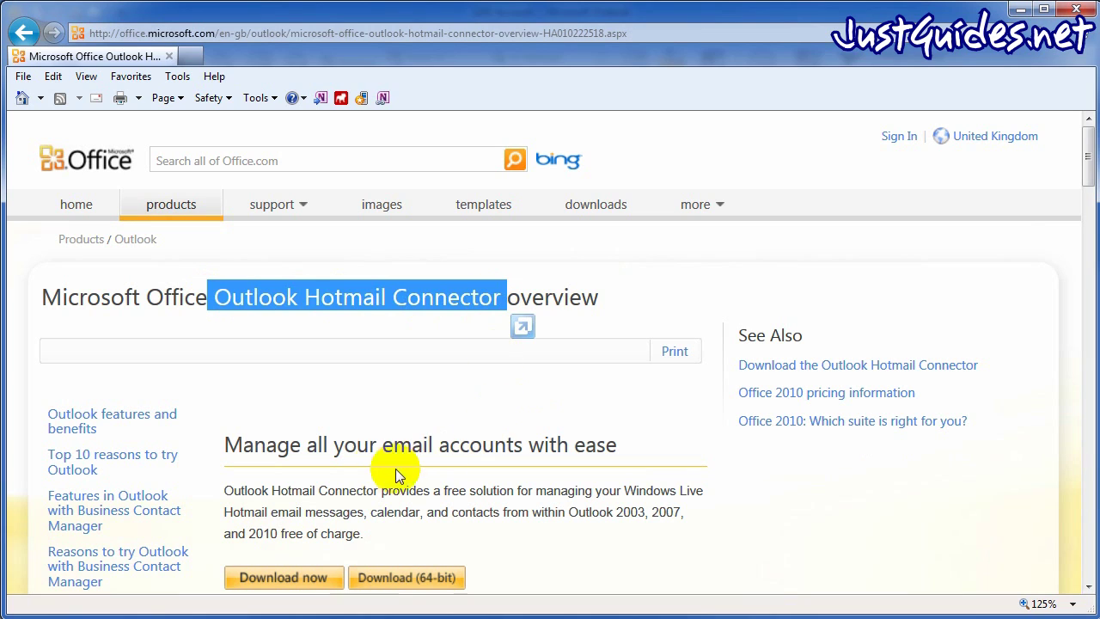
pyautogui.click(375, 316)
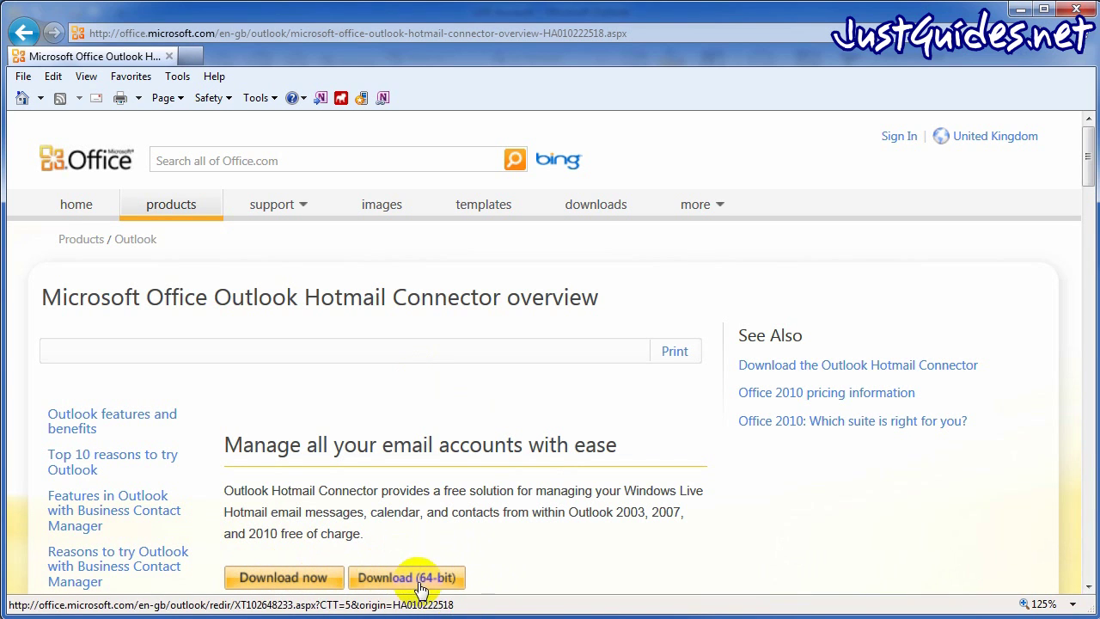
pyautogui.scroll(-1, 346, 431)
pyautogui.scroll(1, 303, 529)
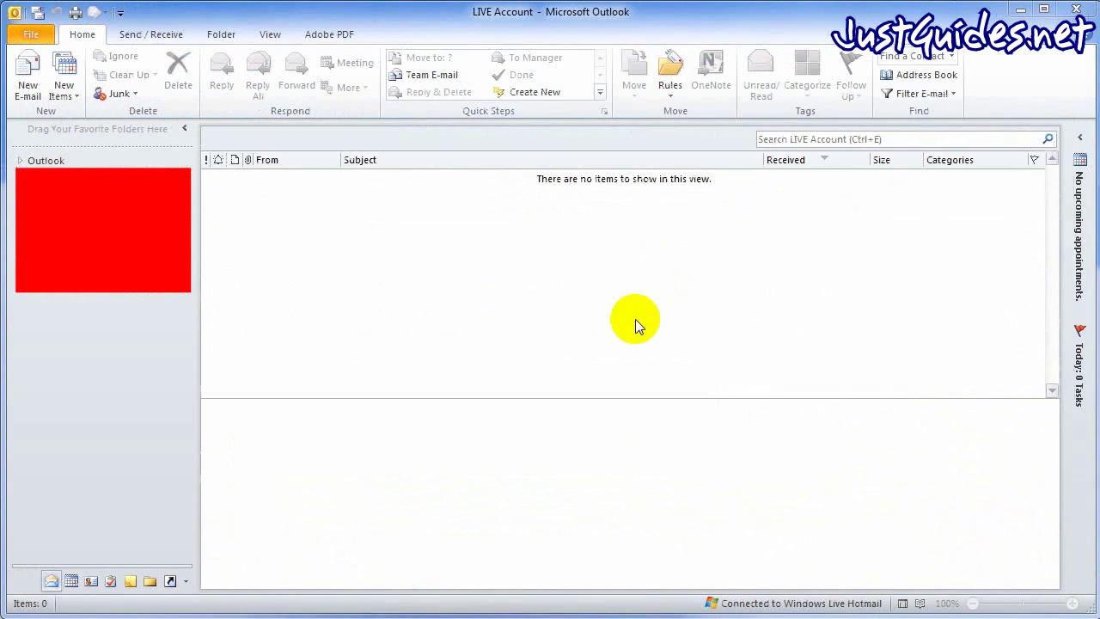
# - In Microsoft Outlook, start adding a new account of the Other service type using Microsoft Outlook Hotmail Connector
pyautogui.click(31, 34)
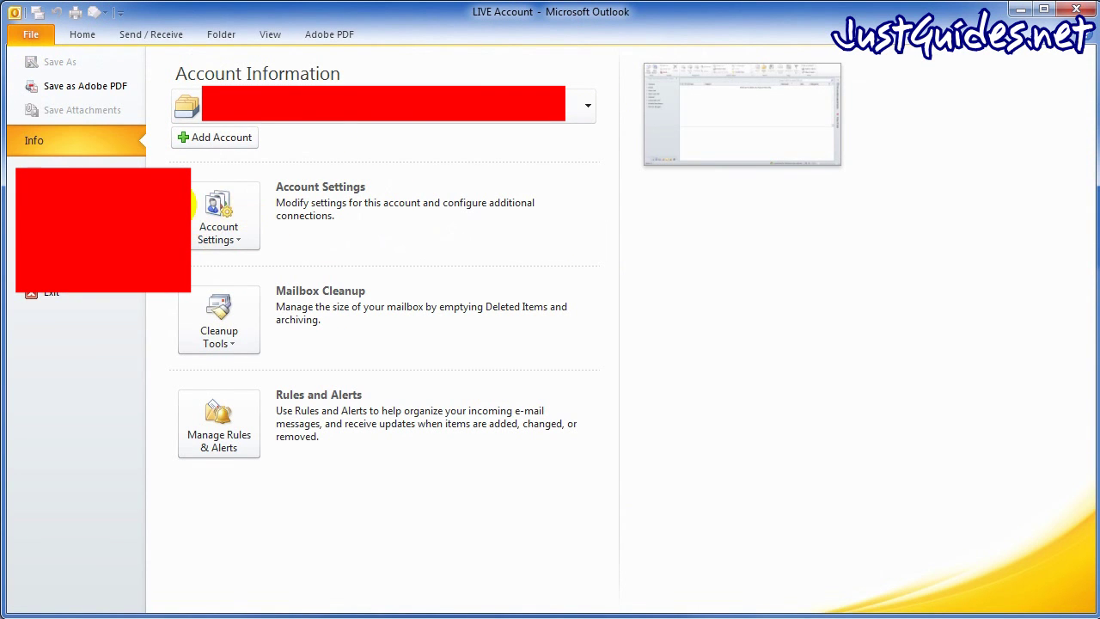
pyautogui.click(236, 220)
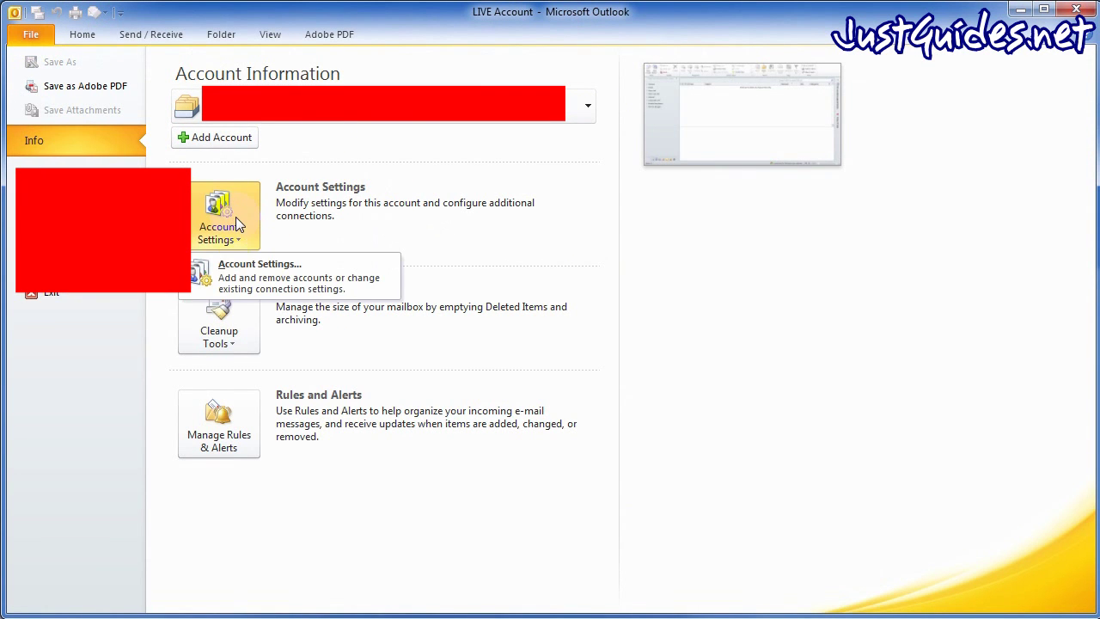
pyautogui.click(238, 275)
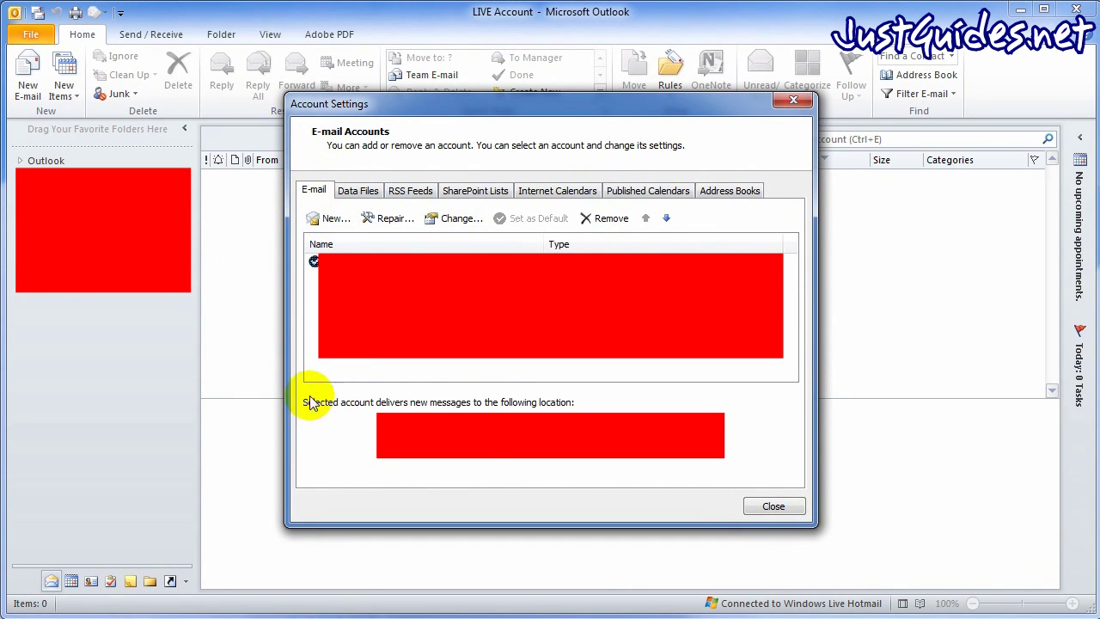
pyautogui.click(327, 219)
pyautogui.click(381, 394)
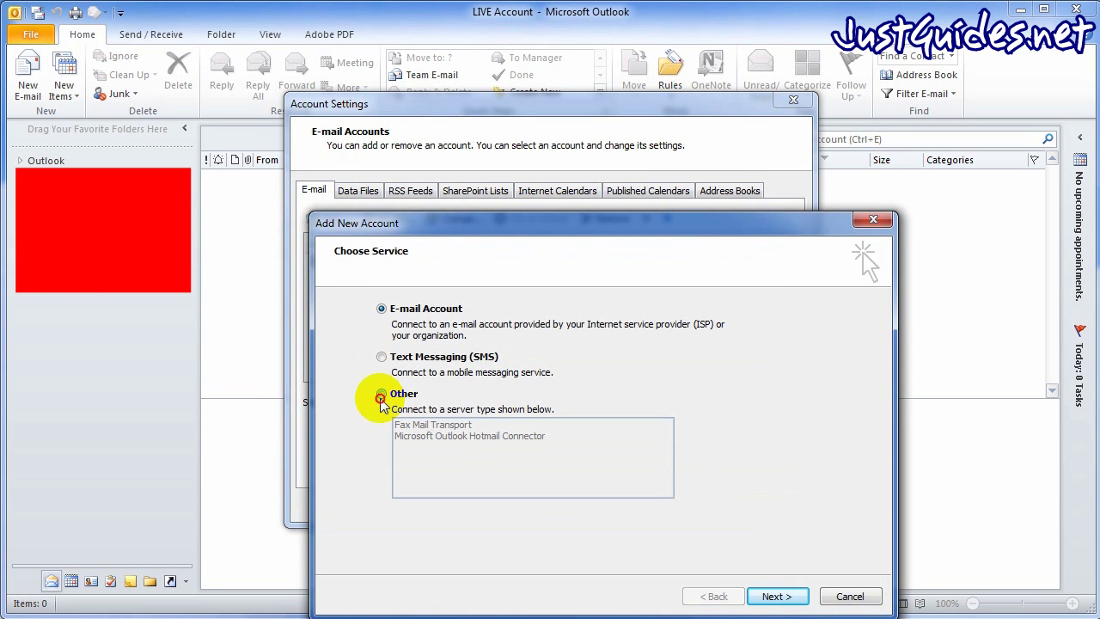
pyautogui.click(456, 439)
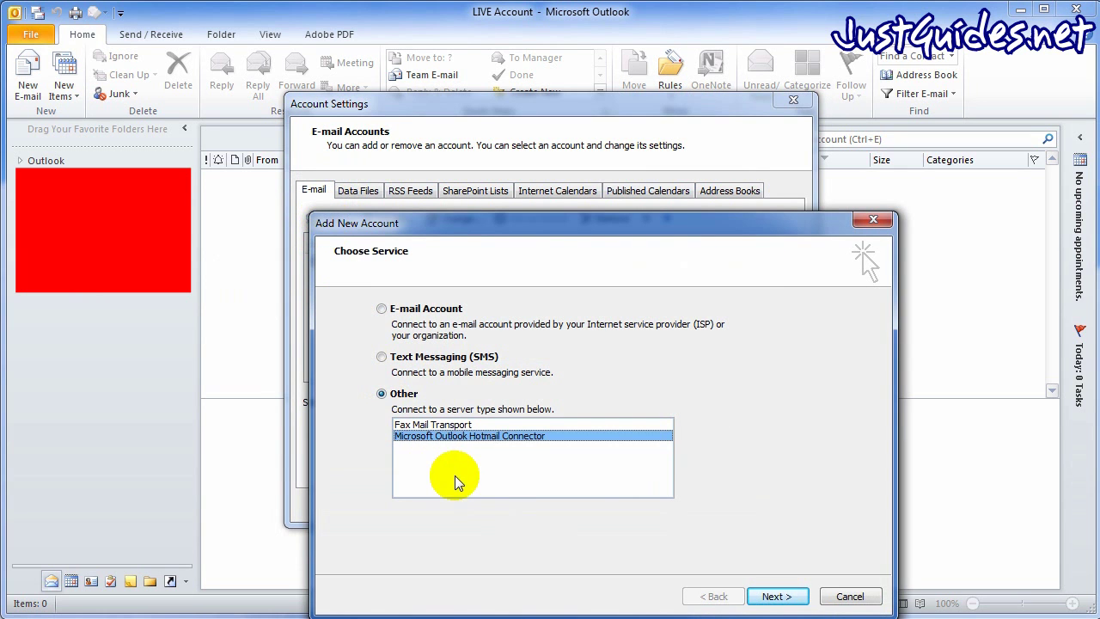
pyautogui.click(776, 596)
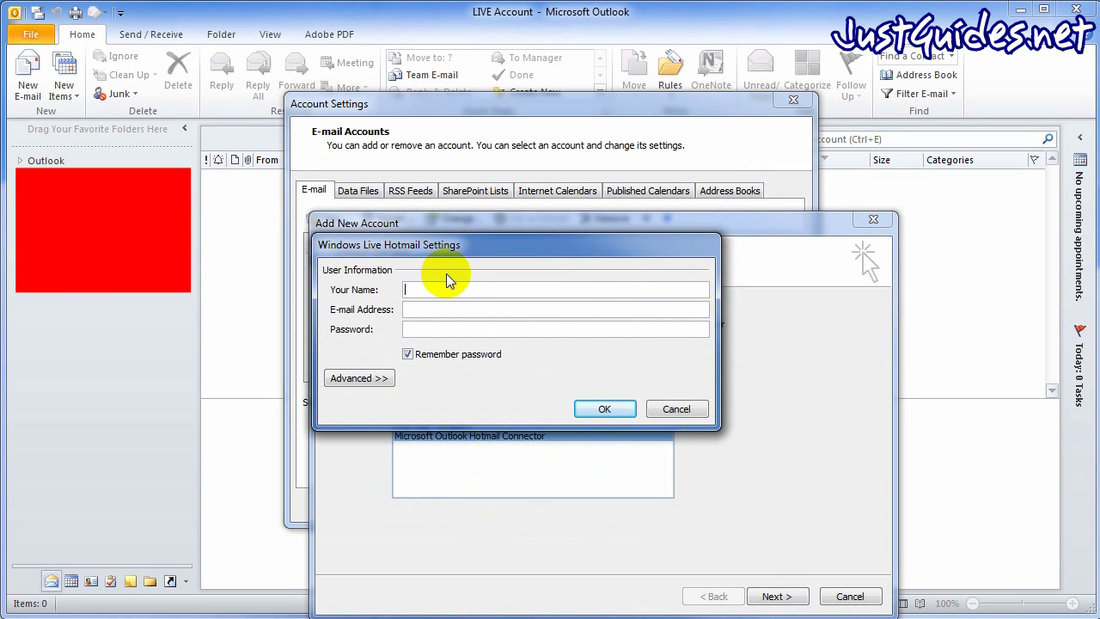
# - Enter Just Guides as the account's display name and fill in its e-mail address and password
pyautogui.write('Just Guides')
pyautogui.press('Tab')
pyautogui.hotkey('ctrl', 'v')
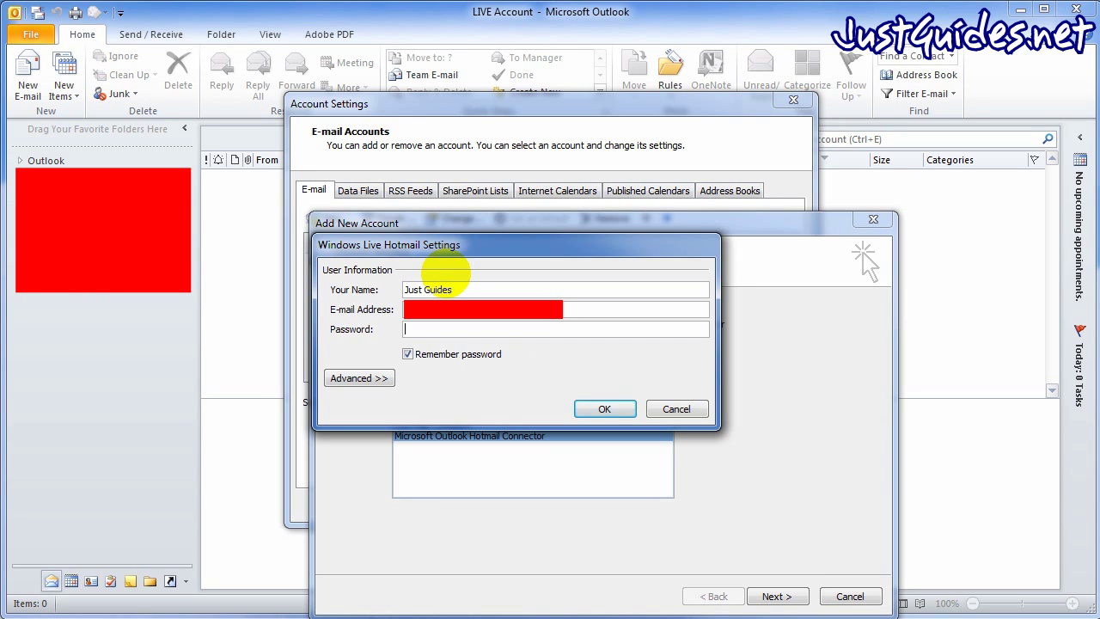
pyautogui.write('**********')
# - Name the mail account Windows LIVE Account in the advanced settings and finish adding it, closing the account settings
pyautogui.click(348, 379)
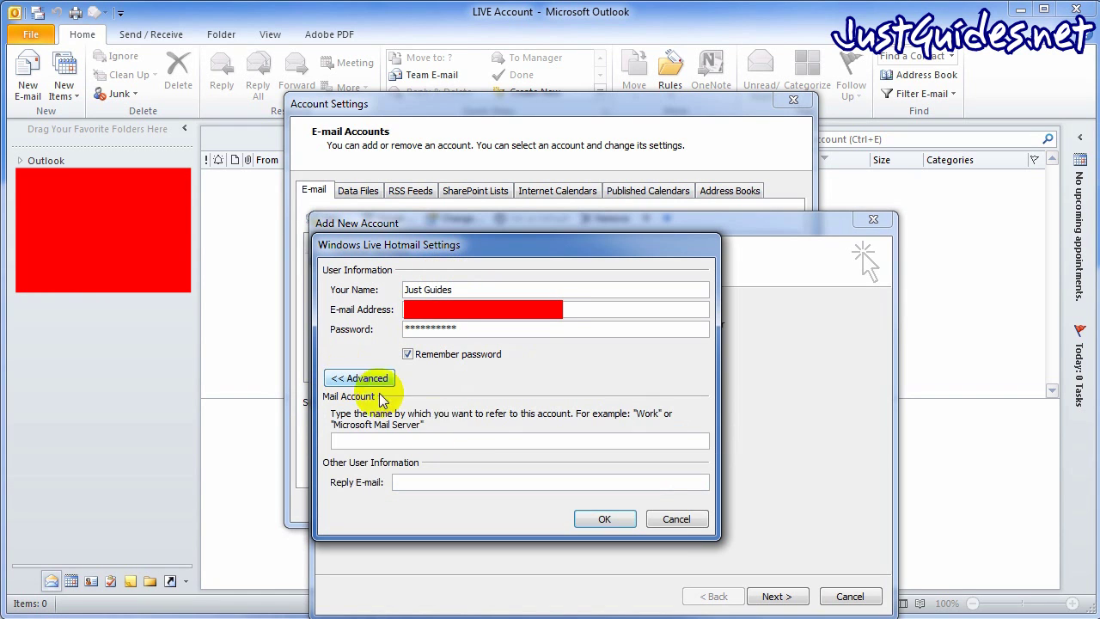
pyautogui.click(400, 435)
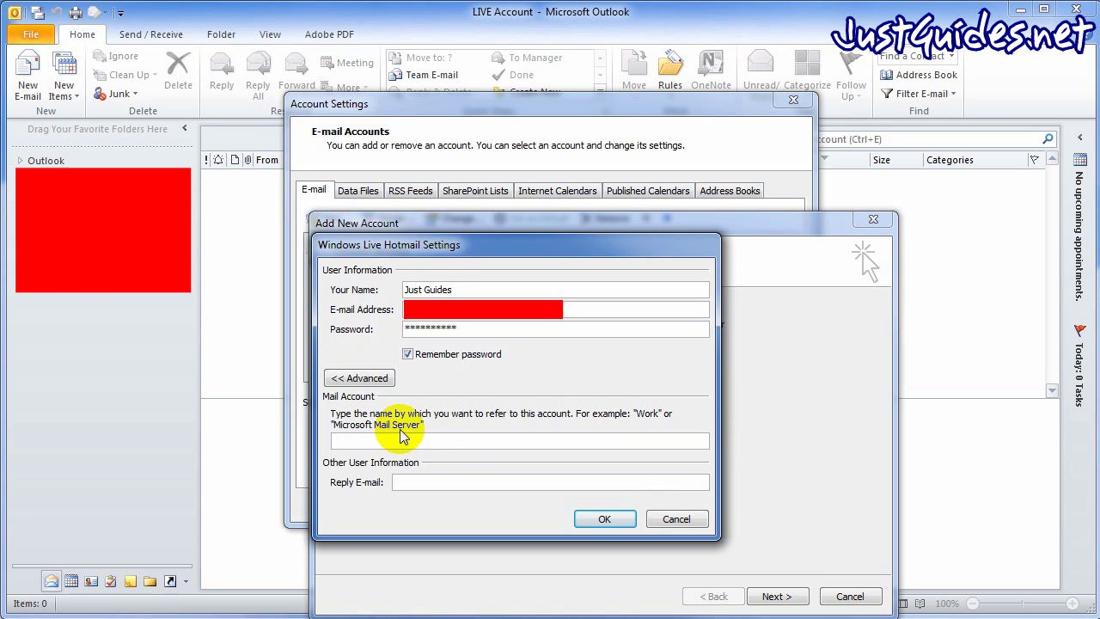
pyautogui.write('Windows LIVE Account')
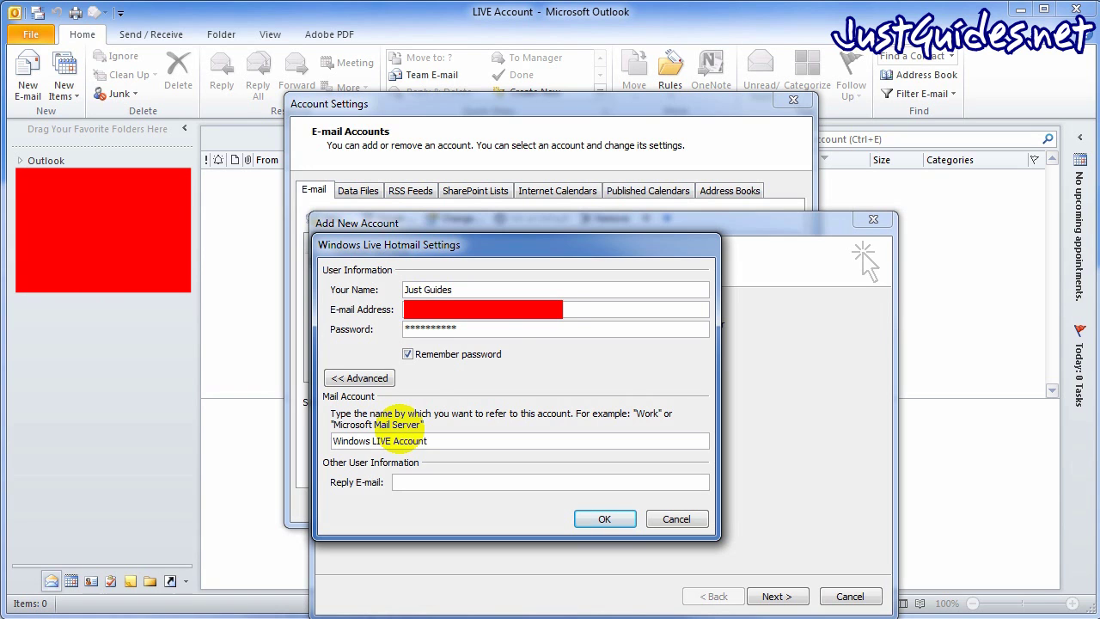
pyautogui.click(424, 478)
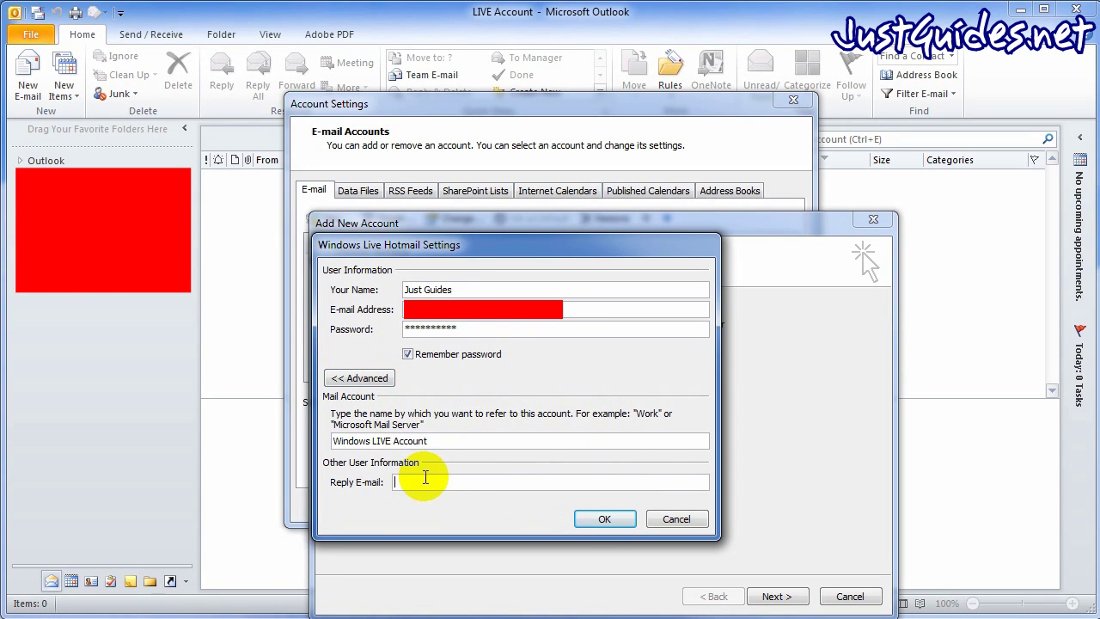
pyautogui.click(606, 520)
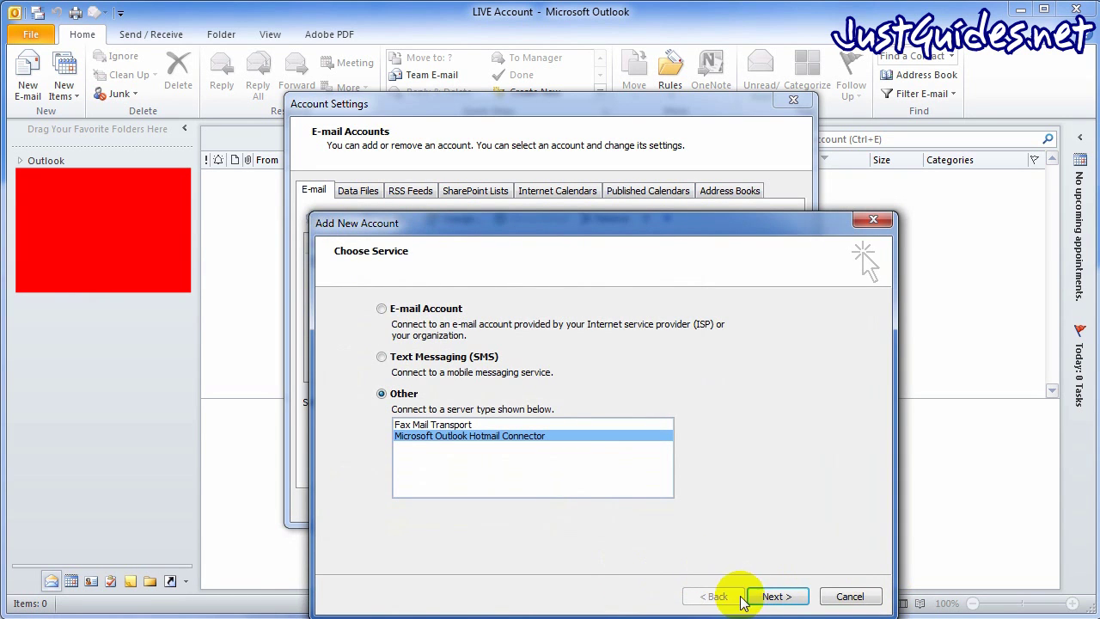
pyautogui.click(767, 596)
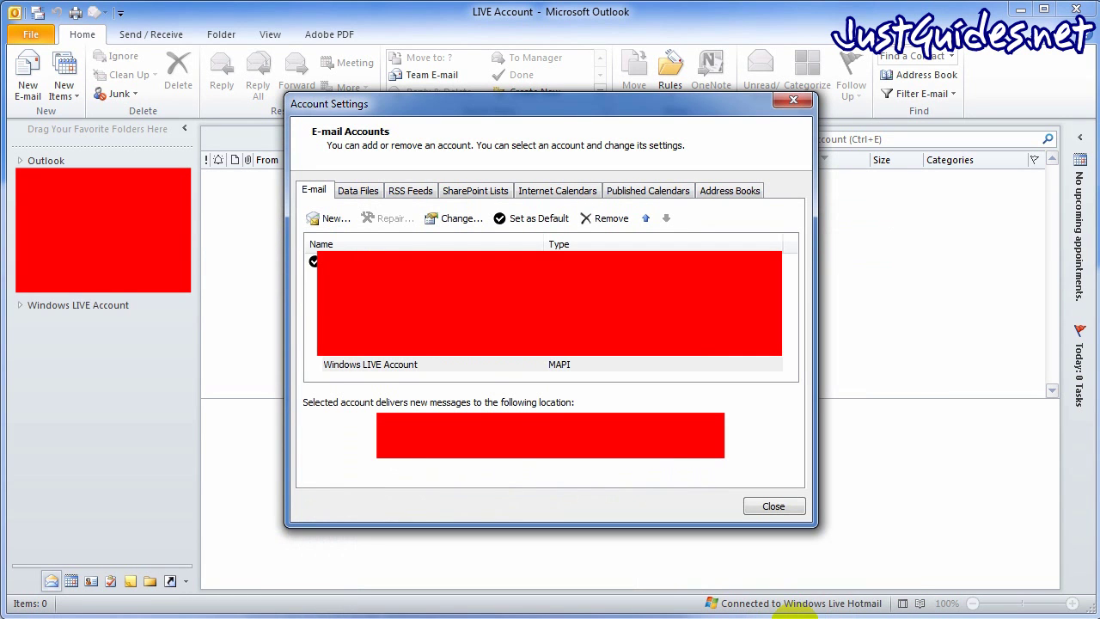
pyautogui.click(364, 370)
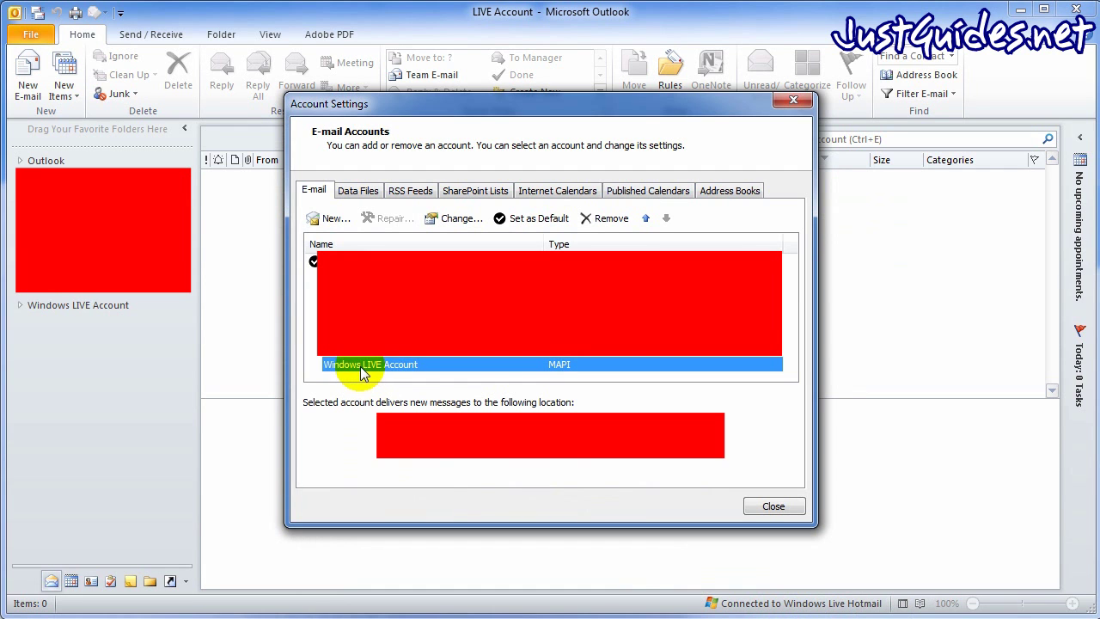
pyautogui.click(771, 508)
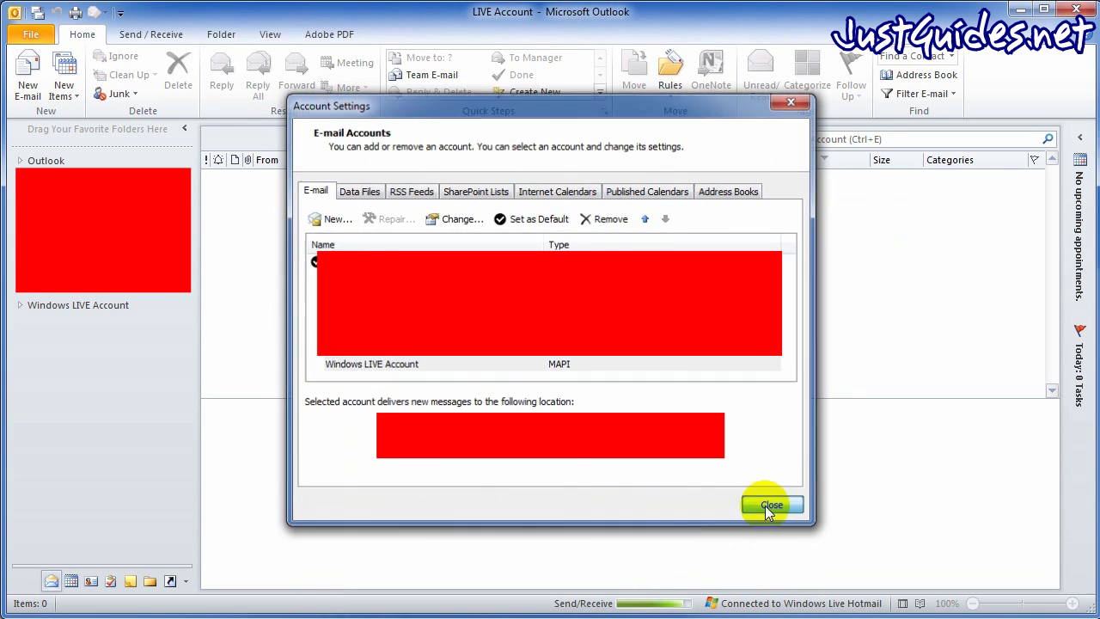
# - Expand the Windows LIVE Account mailbox and view its Sent Items and Inbox folders
pyautogui.click(54, 308)
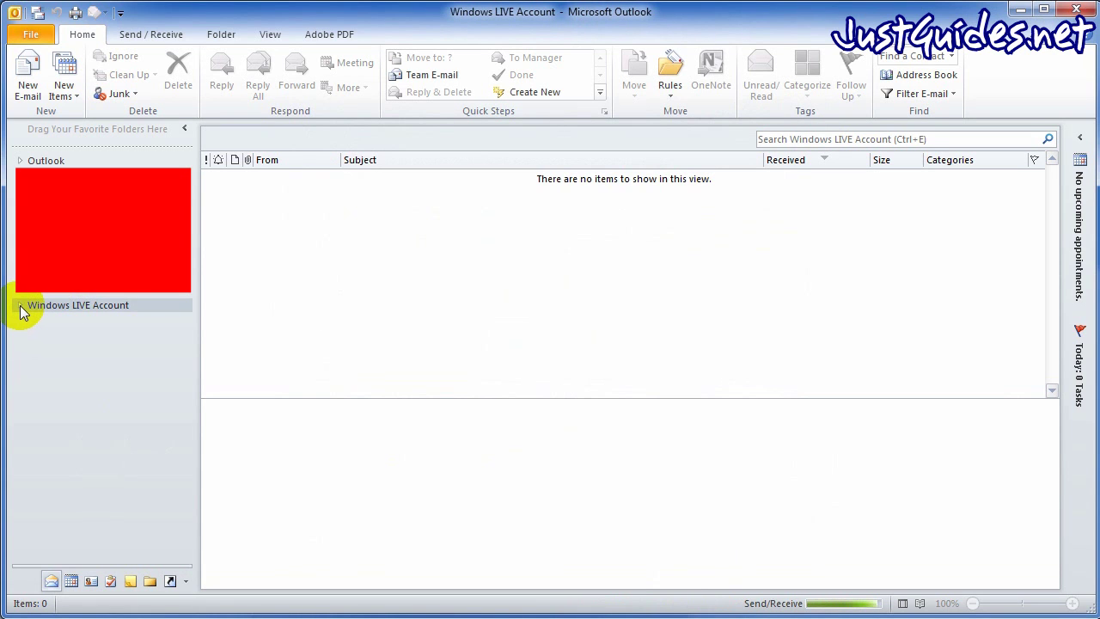
pyautogui.click(20, 306)
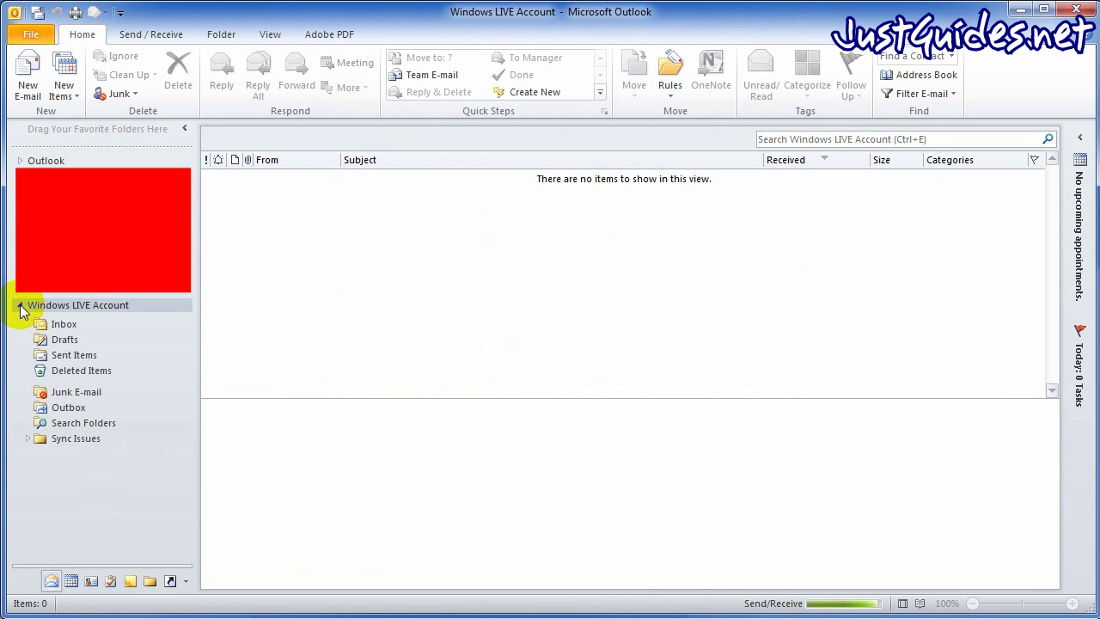
pyautogui.click(68, 354)
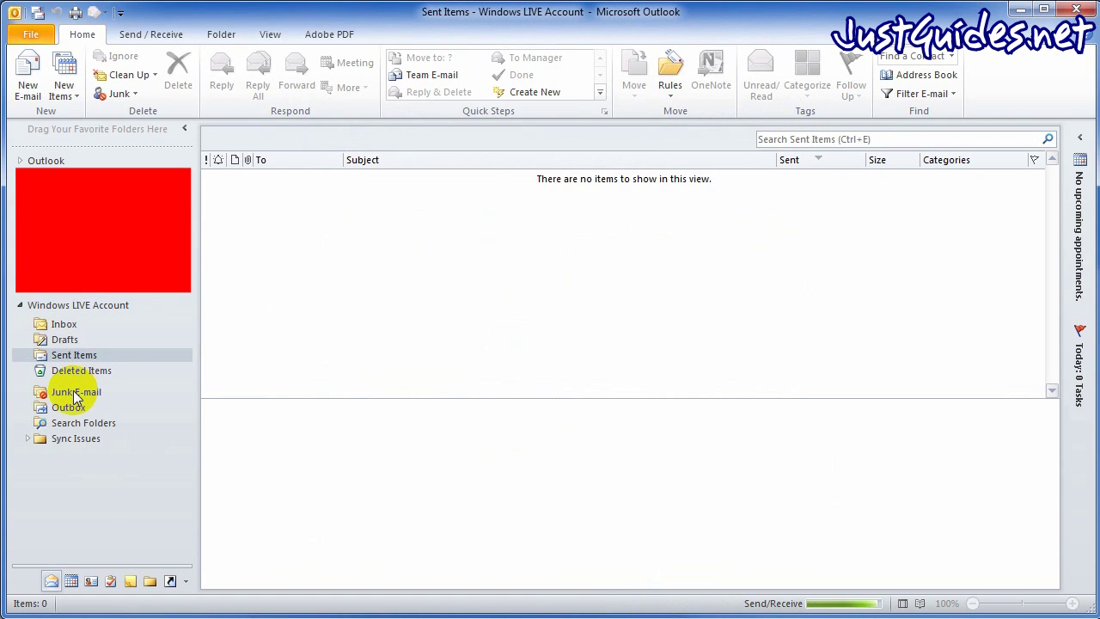
pyautogui.click(53, 325)
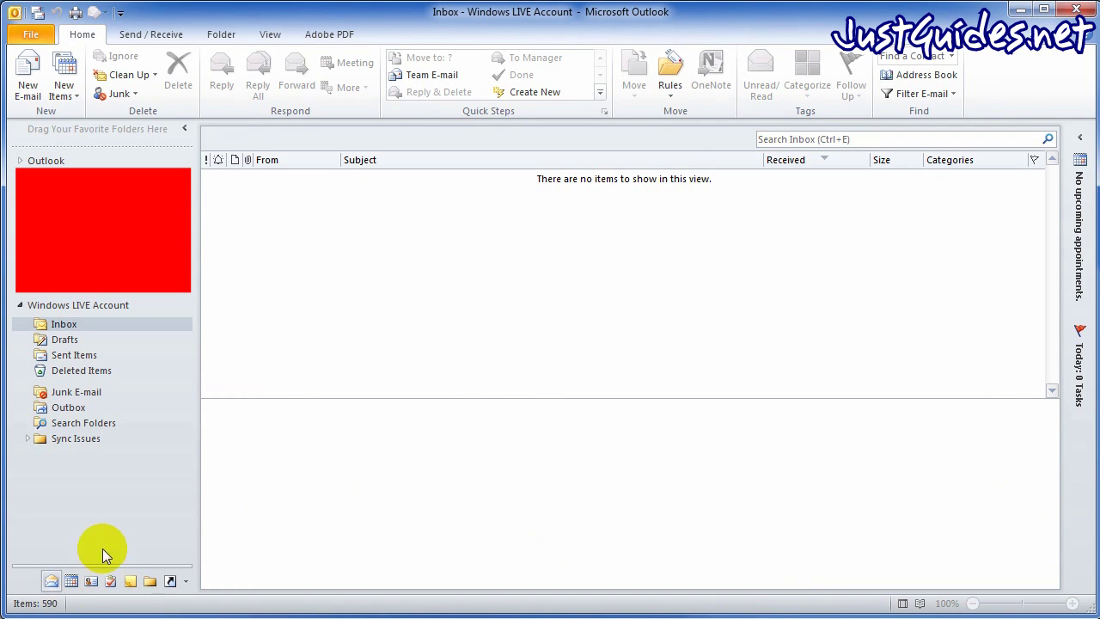
# - Copy the contact filed as "0." from the Outlook contacts into the Windows LIVE Account contacts
pyautogui.click(90, 582)
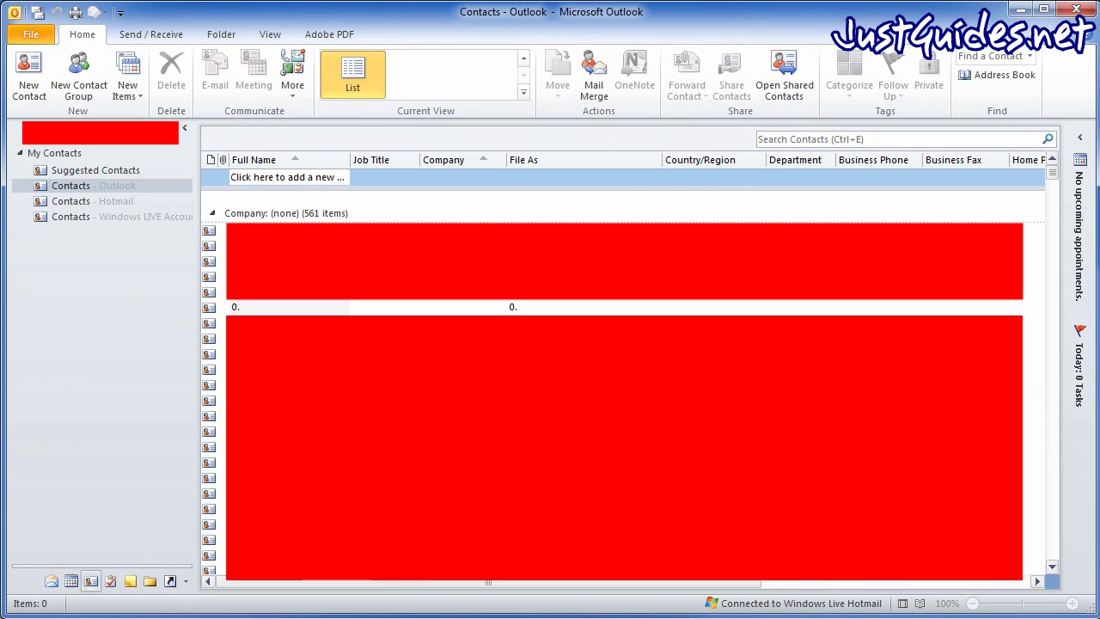
pyautogui.click(76, 186)
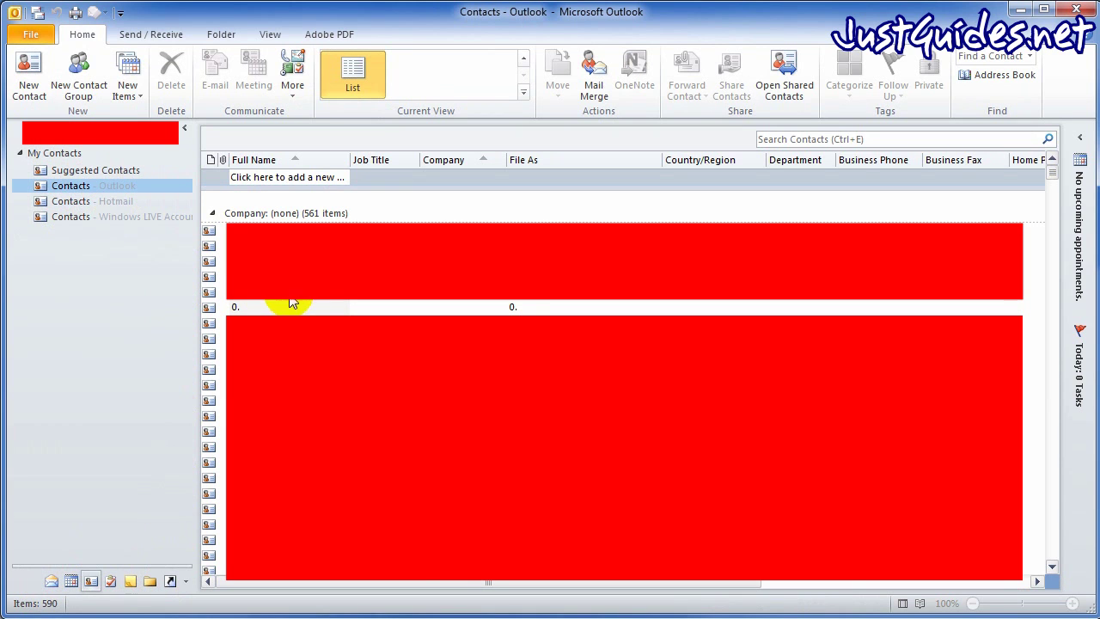
pyautogui.click(245, 308)
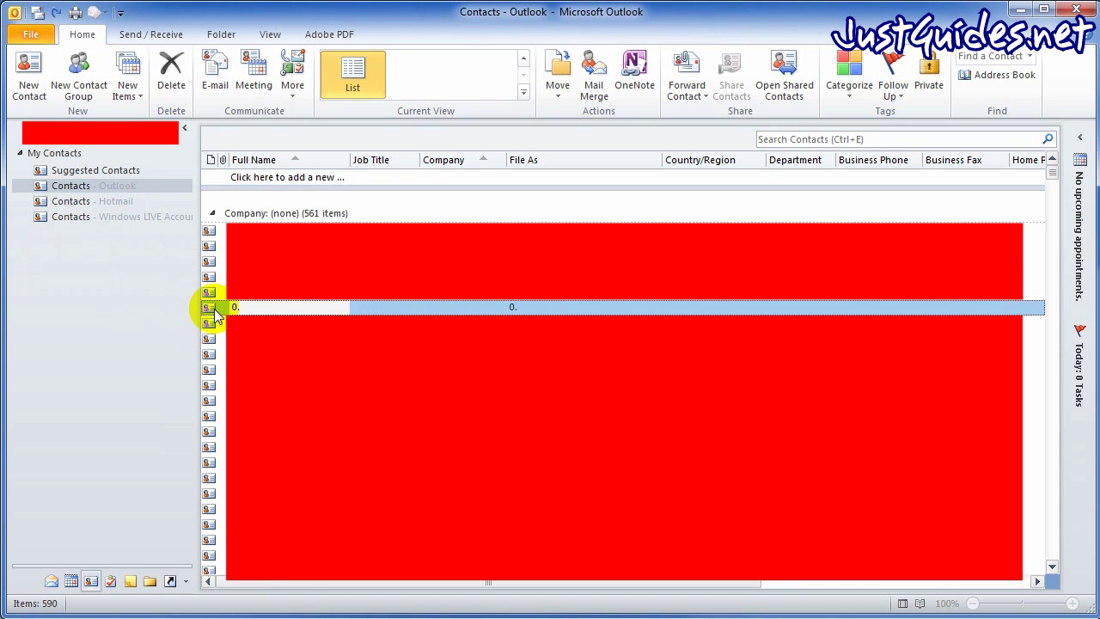
pyautogui.moveTo(214, 311); pyautogui.dragTo(103, 225)
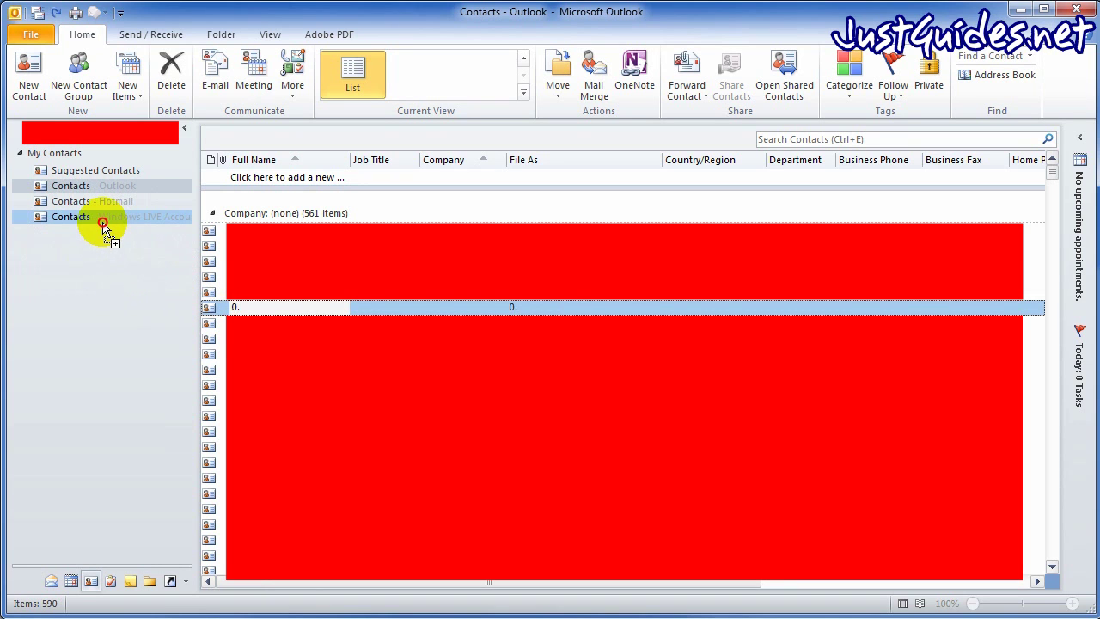
pyautogui.moveTo(102, 223); pyautogui.dragTo(103, 222)
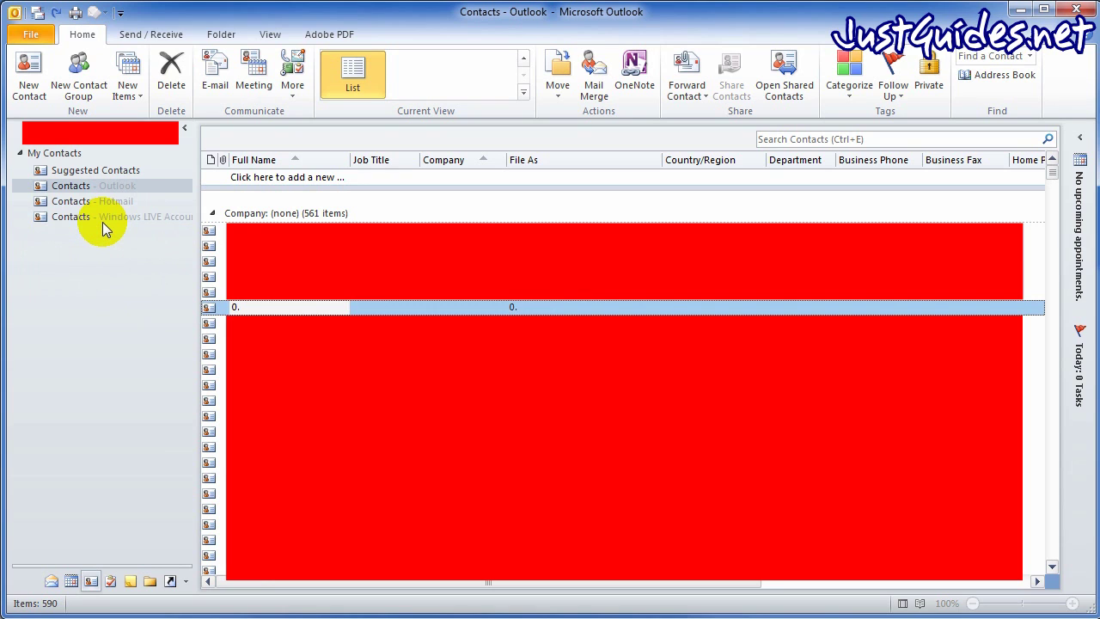